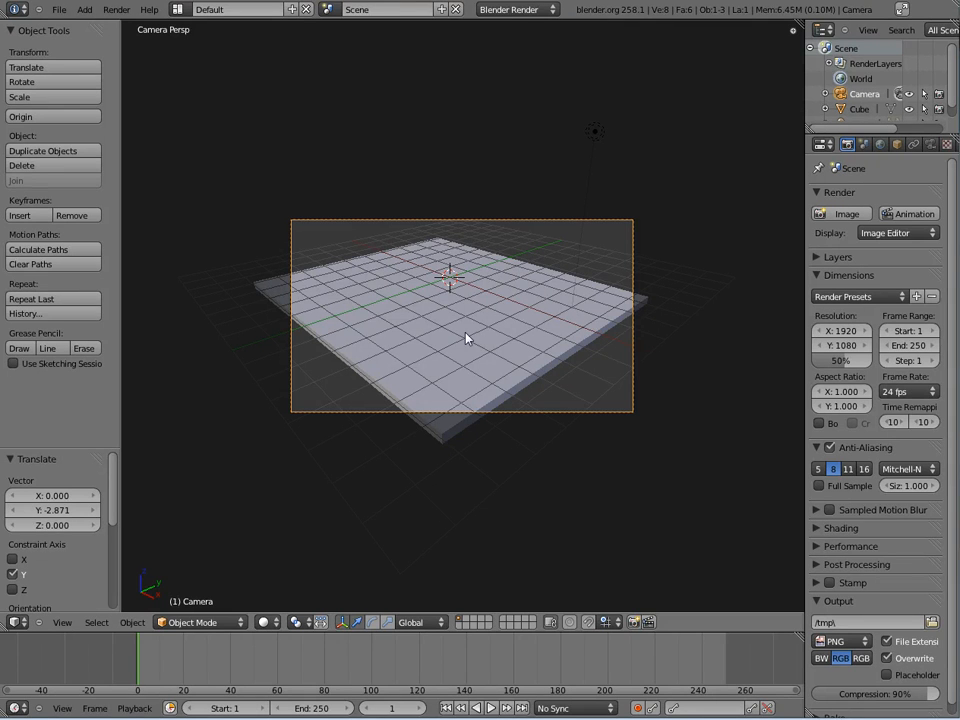
Switch the render engine from Blender Render to Blender Game
left_click(551, 10)
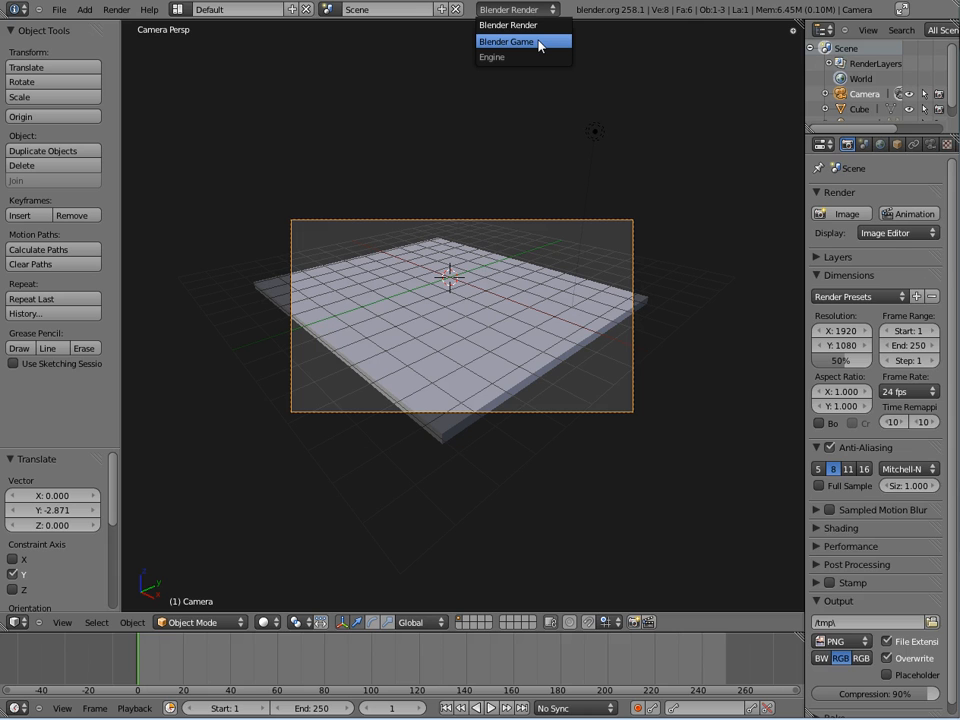
left_click(540, 42)
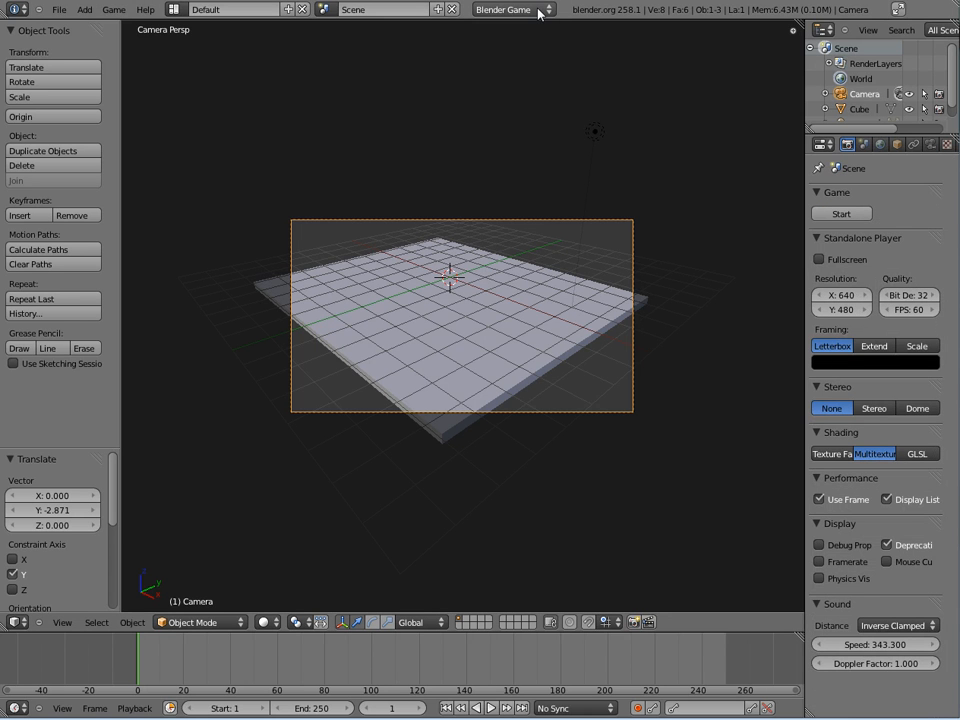
left_click(545, 11)
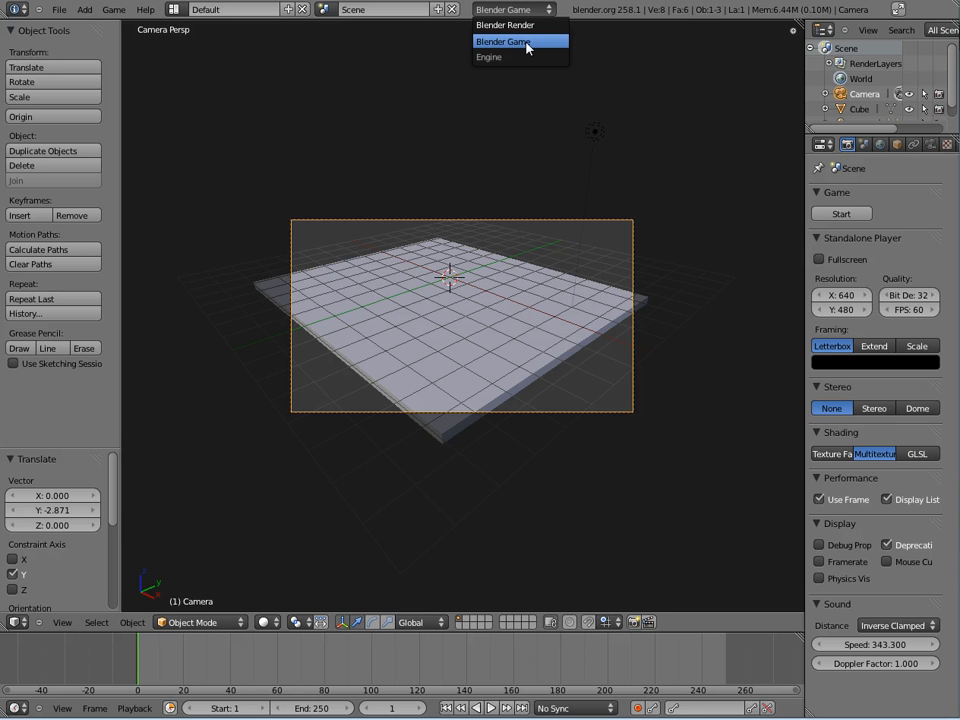
left_click(522, 42)
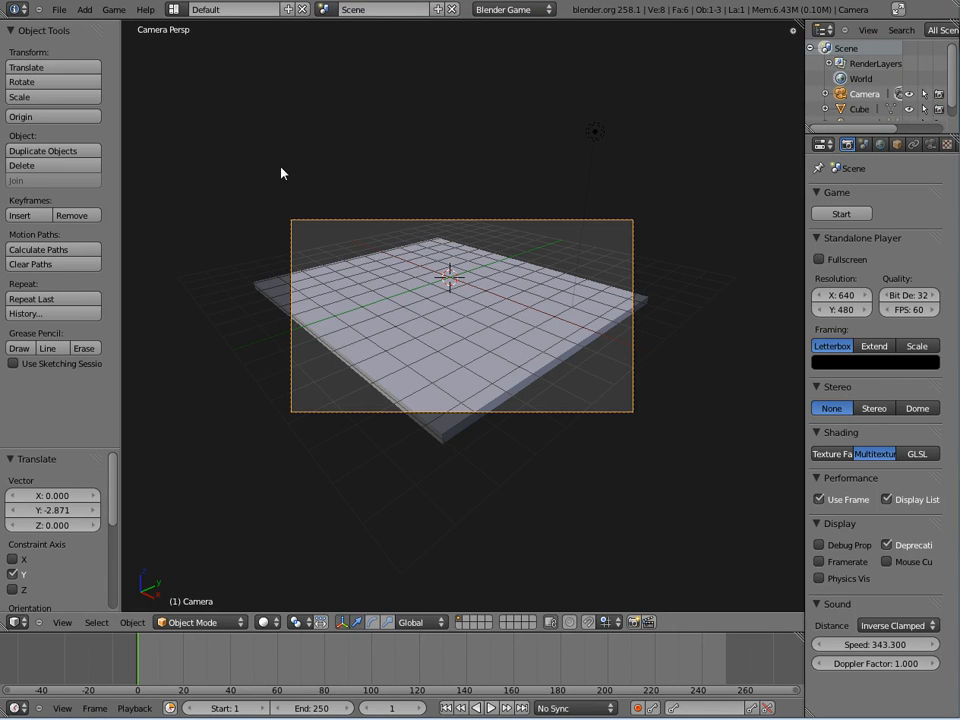
Preview the Animation and Compositing screen layouts
left_click(174, 12)
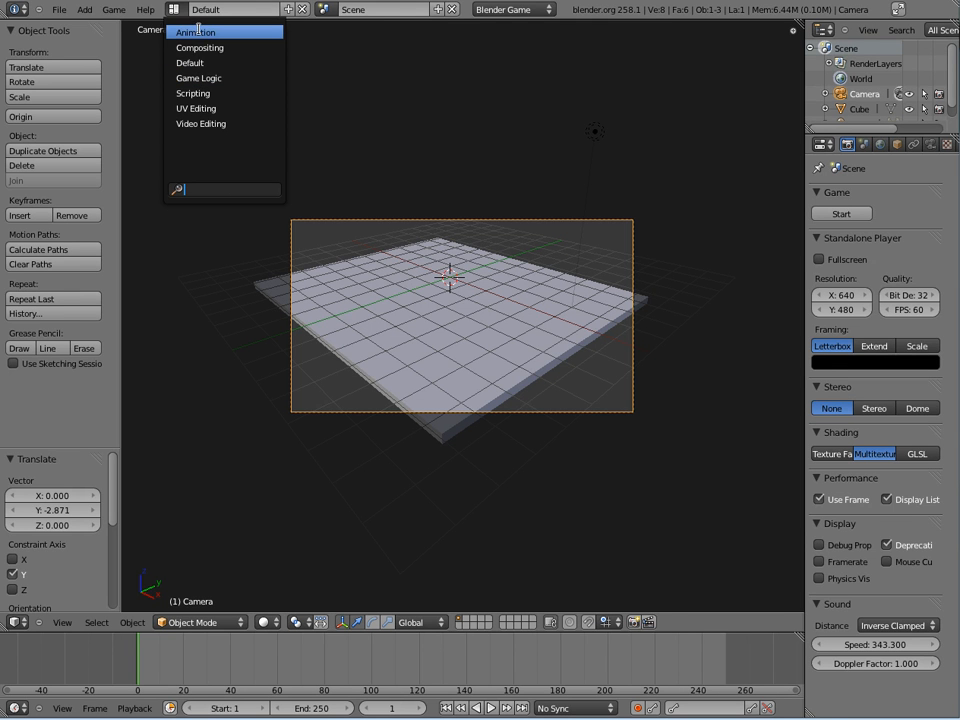
left_click(198, 31)
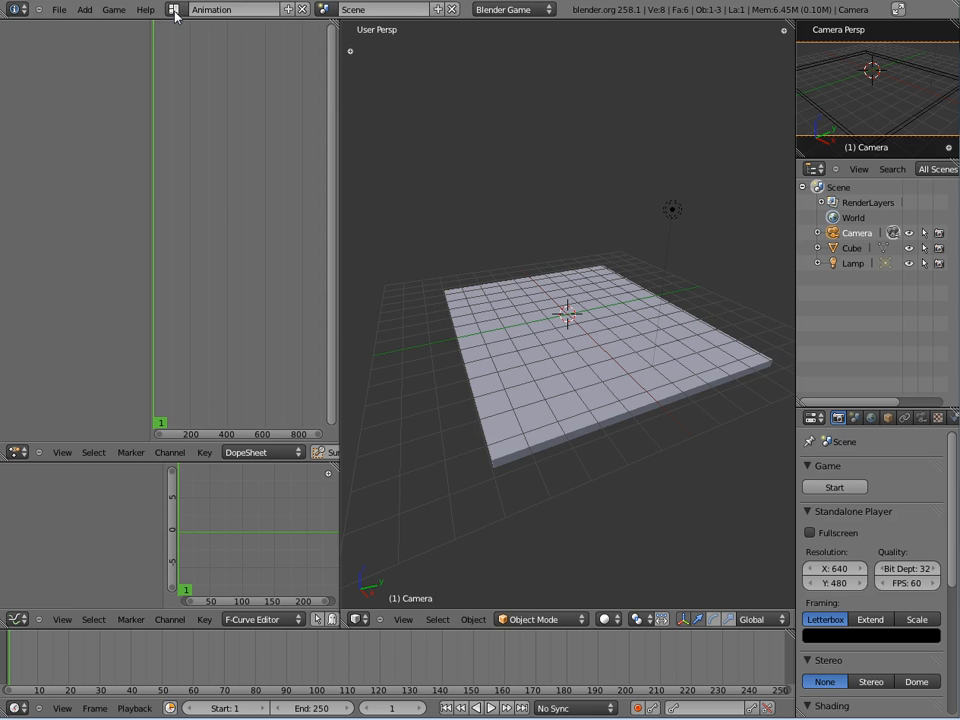
left_click(173, 10)
left_click(198, 47)
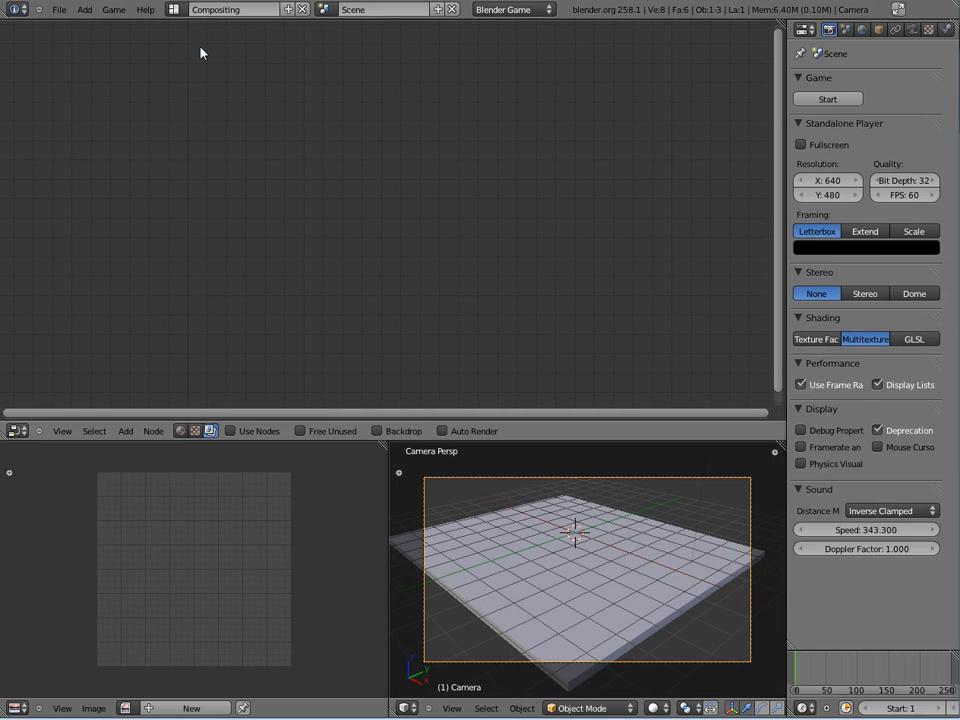
Change the screen layout to Game Logic and show the scene through the camera
left_click(177, 11)
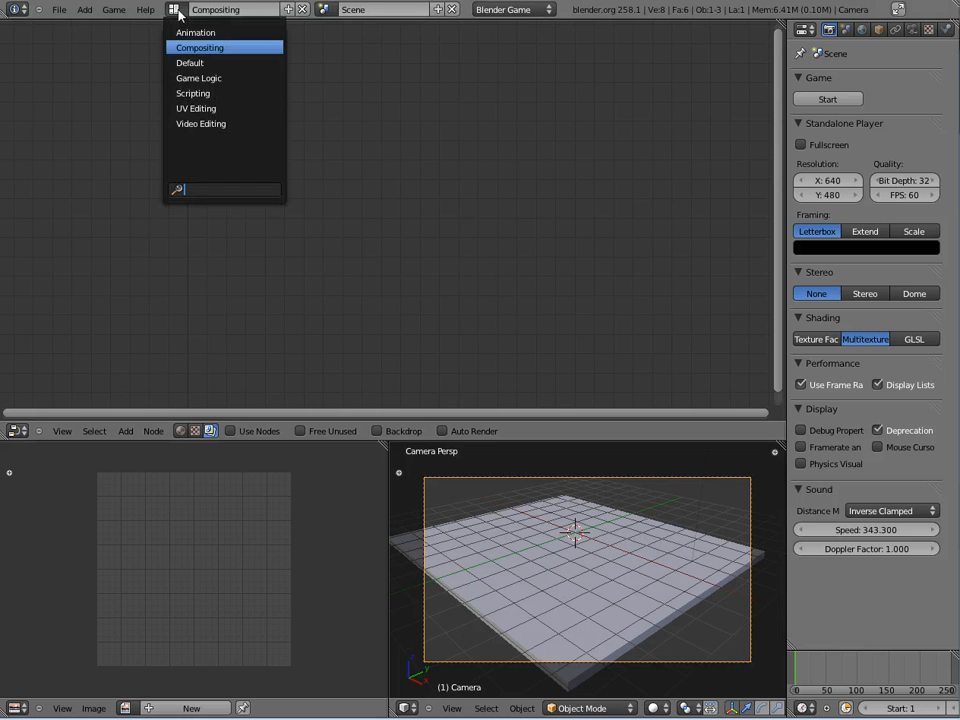
left_click(221, 79)
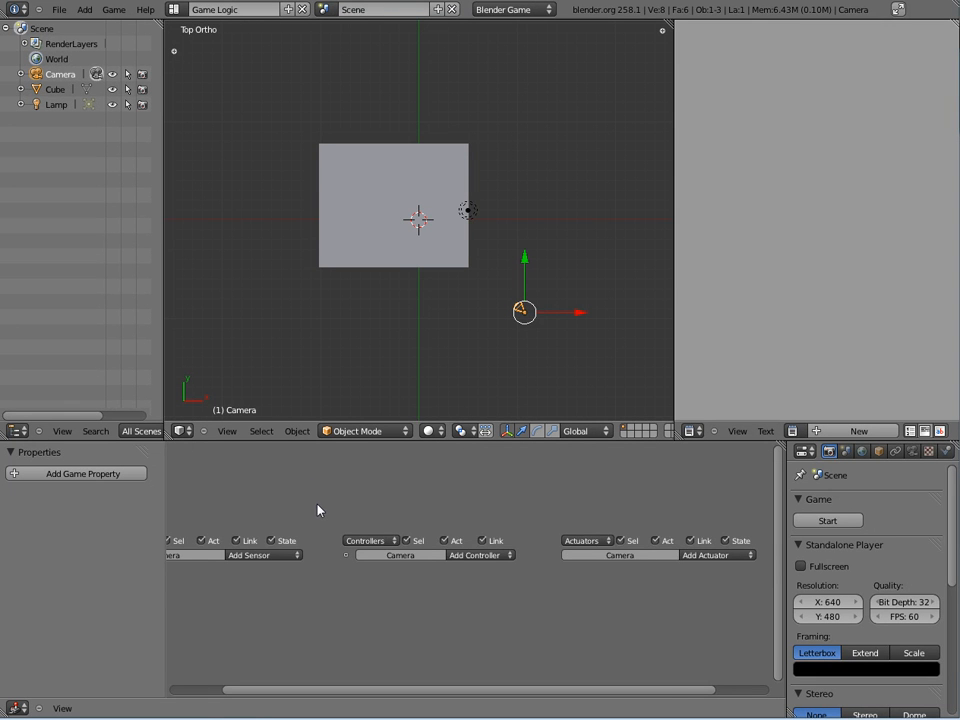
middle_click_drag(318, 510, 374, 479)
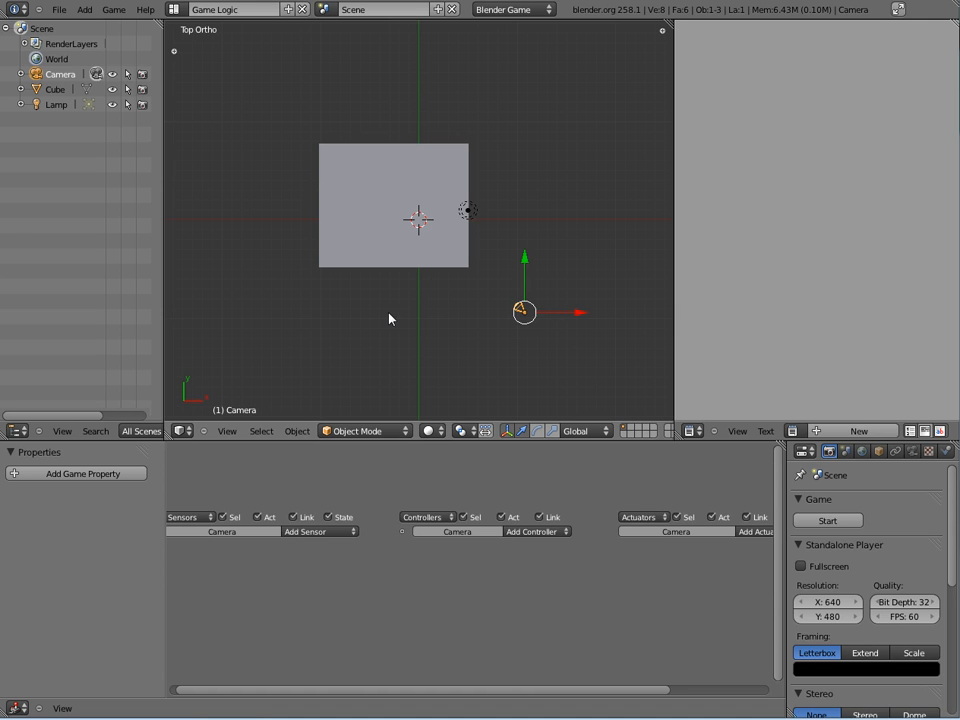
key("KP_0")
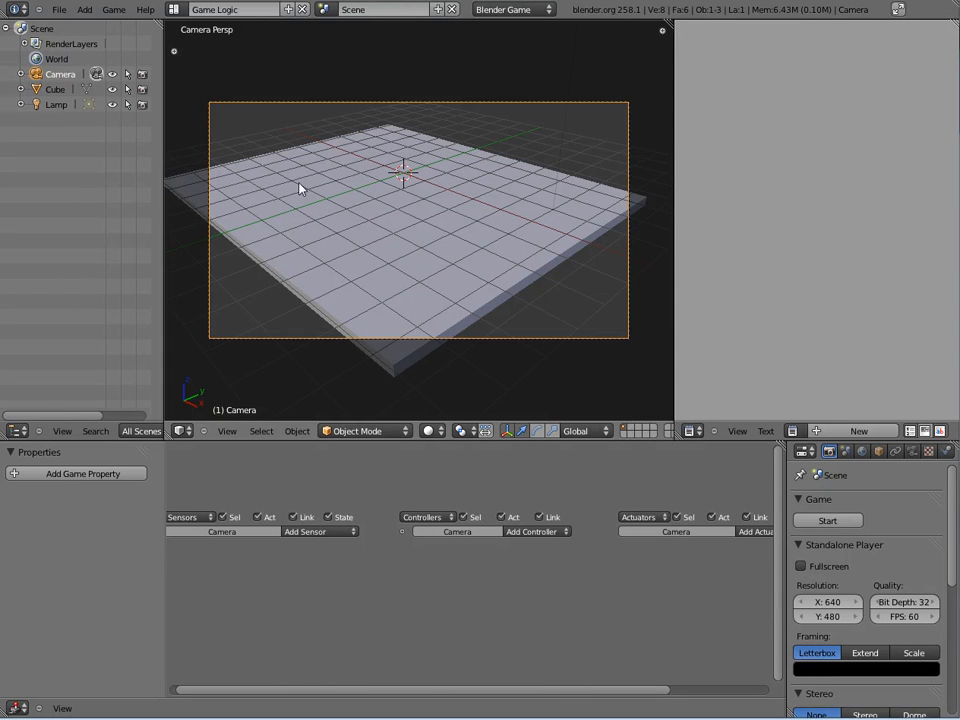
In top view, place the 3D cursor outside the slab beyond its +X edge and add a cylinder mesh there
right_click(488, 259)
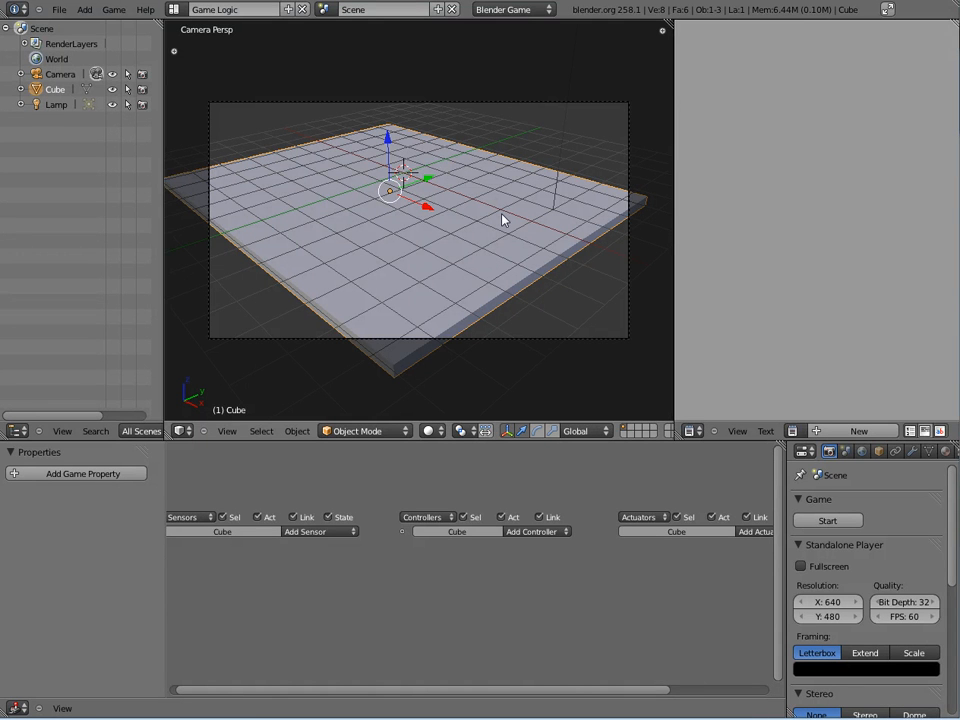
key("KP_7")
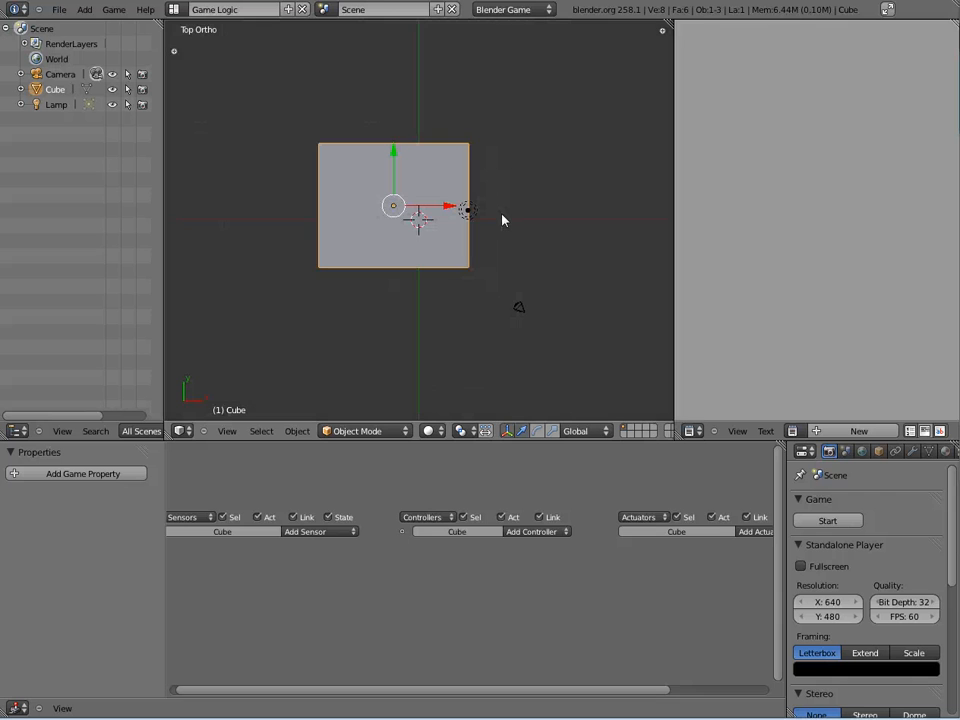
scroll(501, 211, "up", 2)
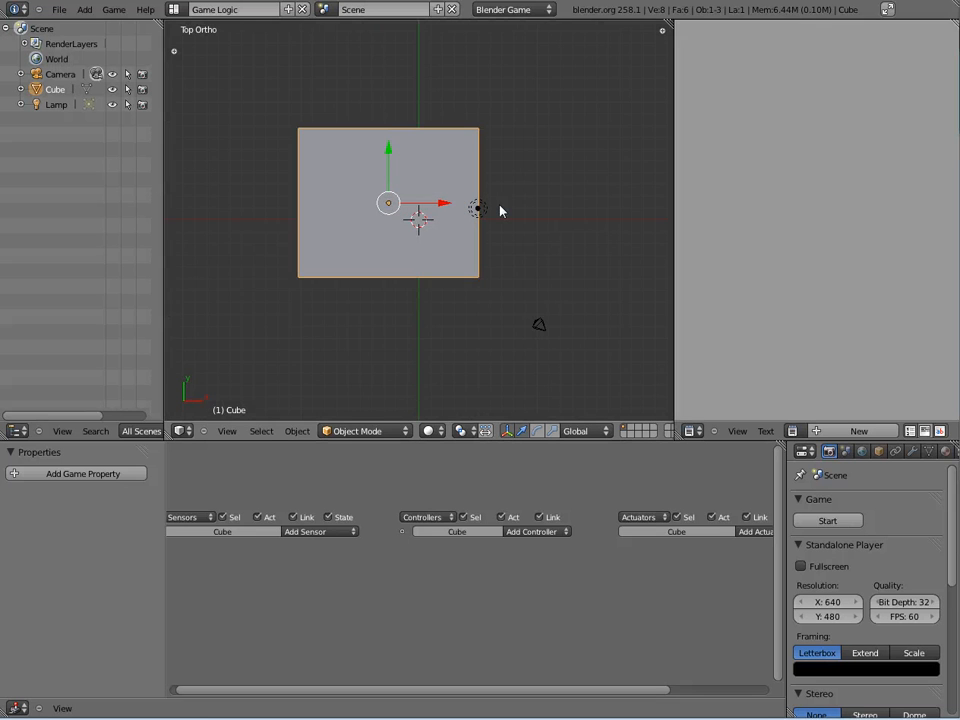
left_click(548, 152)
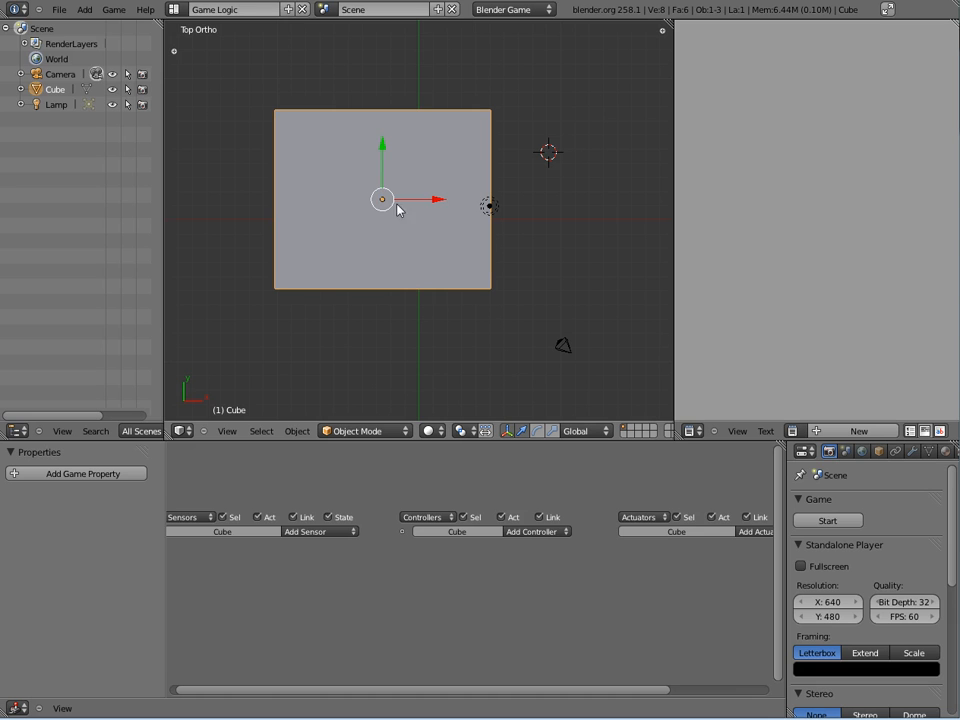
left_click(544, 148)
key("shift+a")
mouse_move(543, 152)
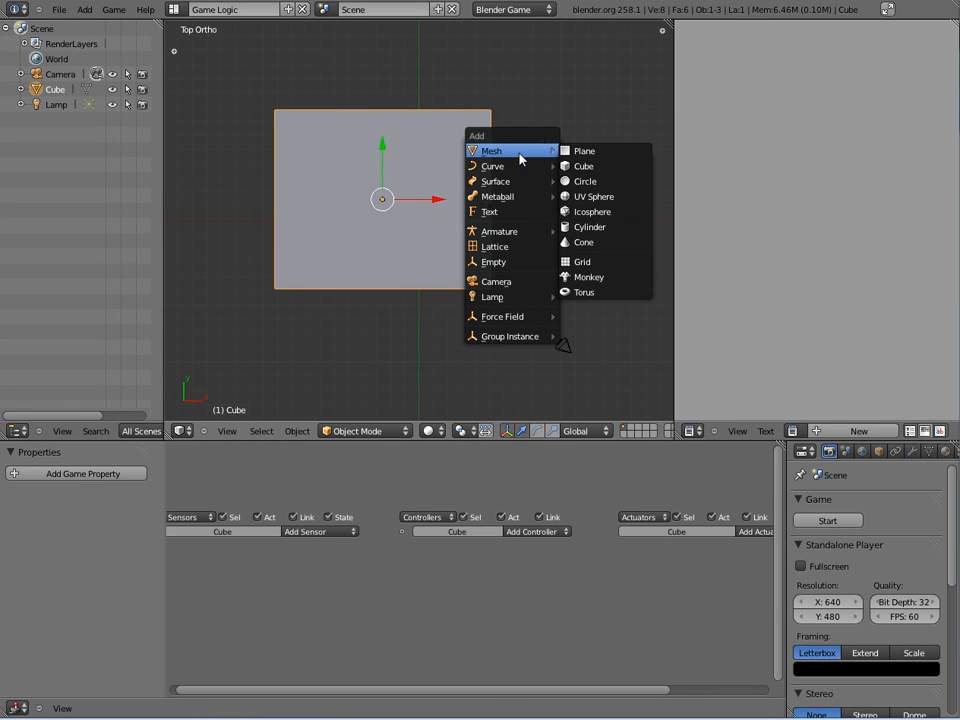
left_click(602, 228)
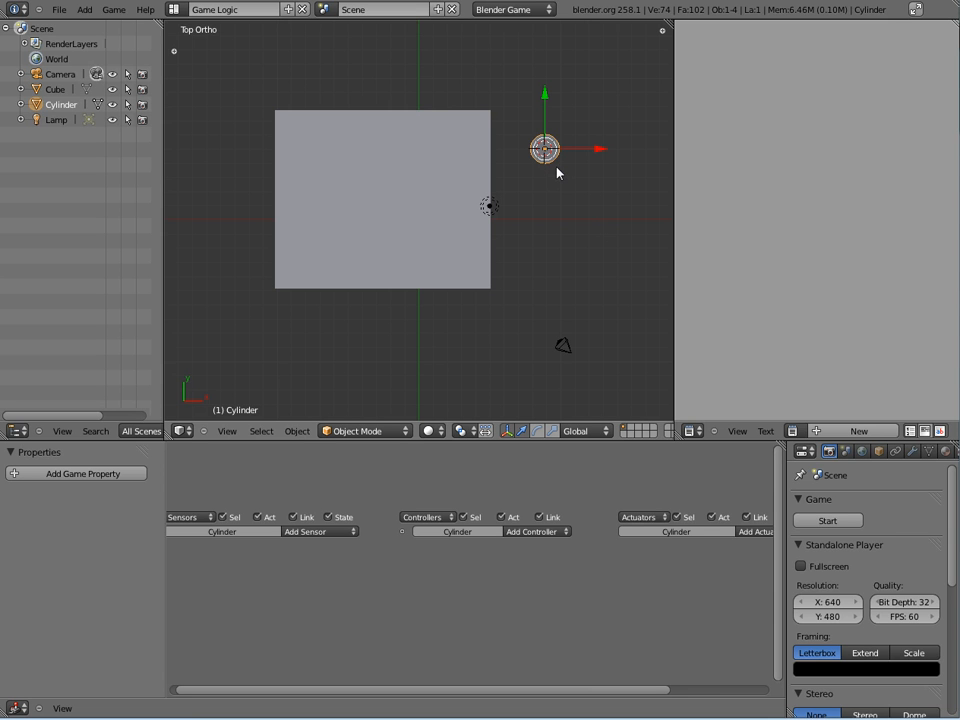
Move the cylinder along the X axis onto the slab, near its +X, +Y corner
scroll(557, 172, "up", 1)
middle_click_drag(580, 211, 576, 191)
middle_click_drag(529, 216, 420, 200)
key("KP_7")
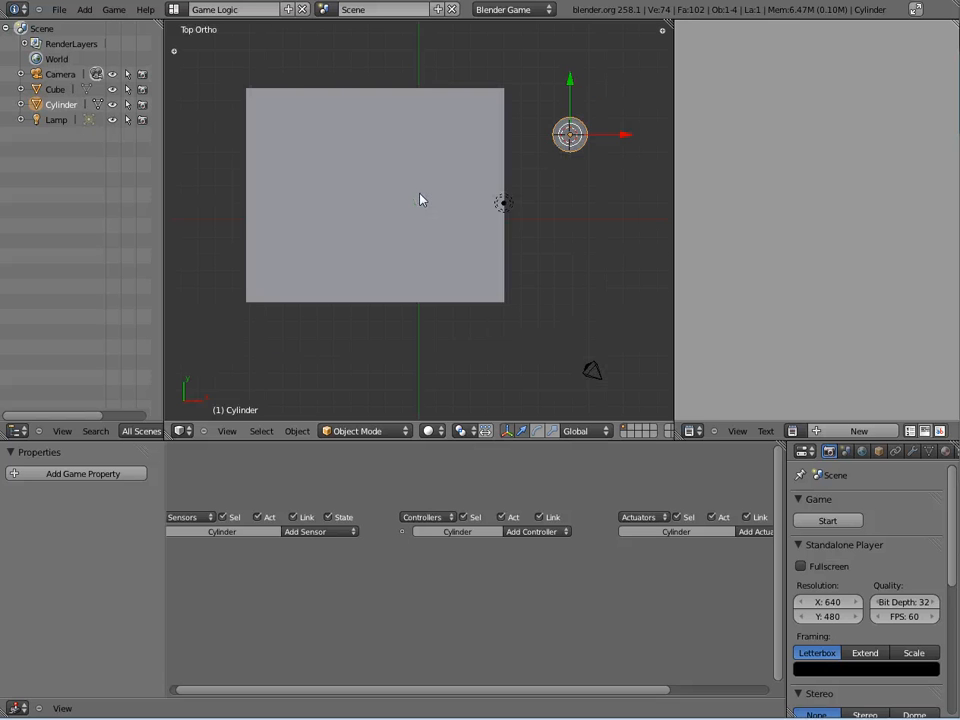
left_click_drag(626, 144, 512, 139)
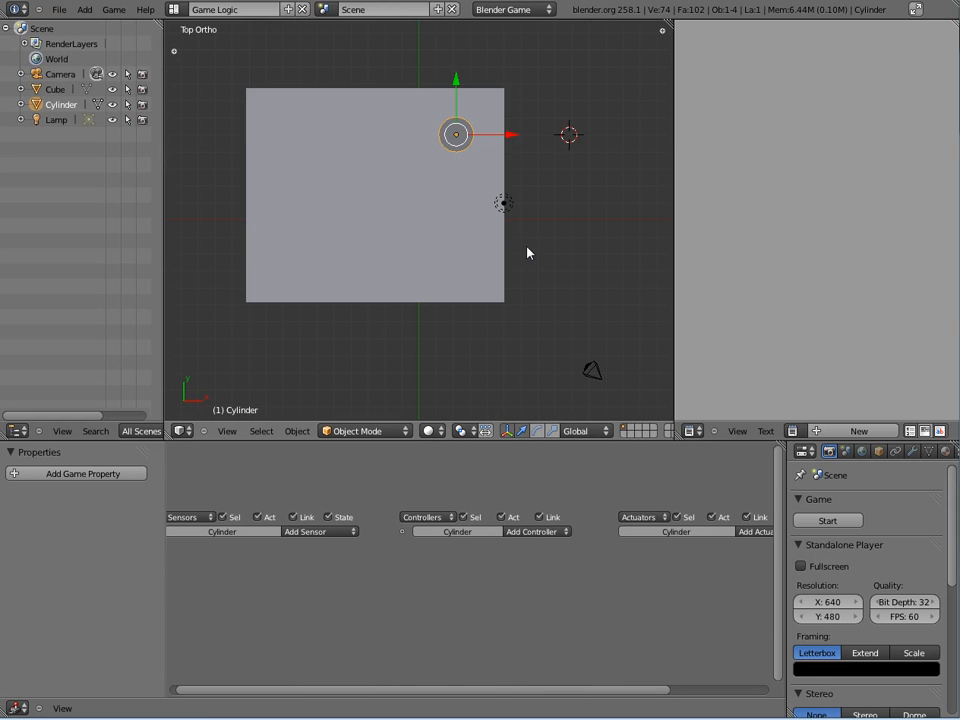
Lower the cylinder along the Z axis so that it passes completely through the slab
middle_click_drag(411, 339, 332, 154)
middle_click_drag(437, 257, 450, 305)
left_click_drag(504, 169, 506, 210)
middle_click_drag(506, 210, 468, 244)
Select the slab and enlarge the properties editor in both width and height
right_click(468, 246)
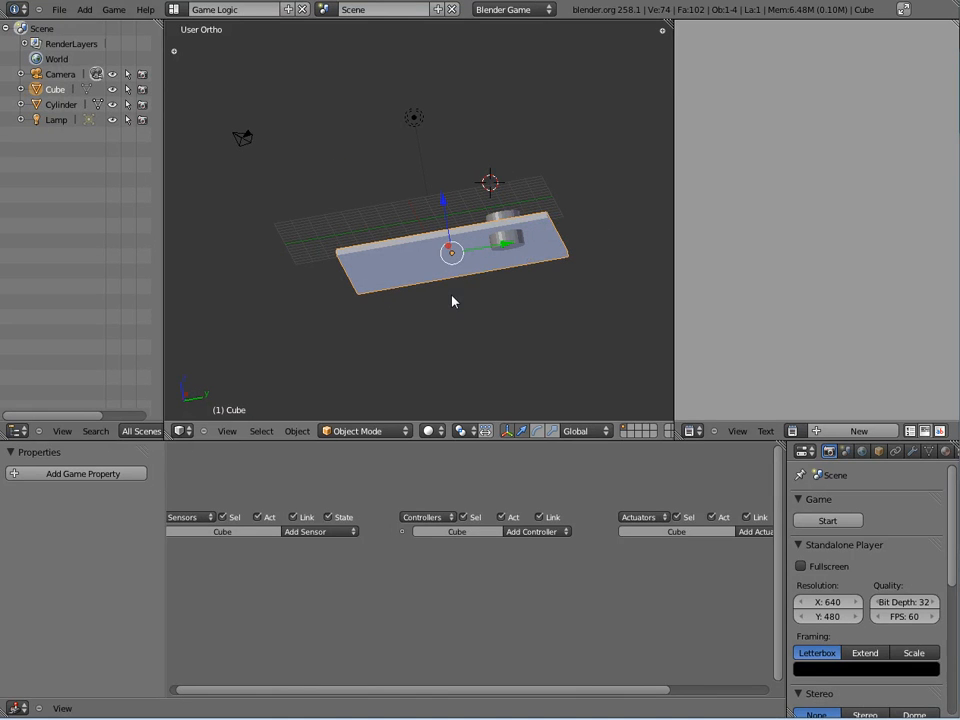
middle_click_drag(451, 302, 514, 354)
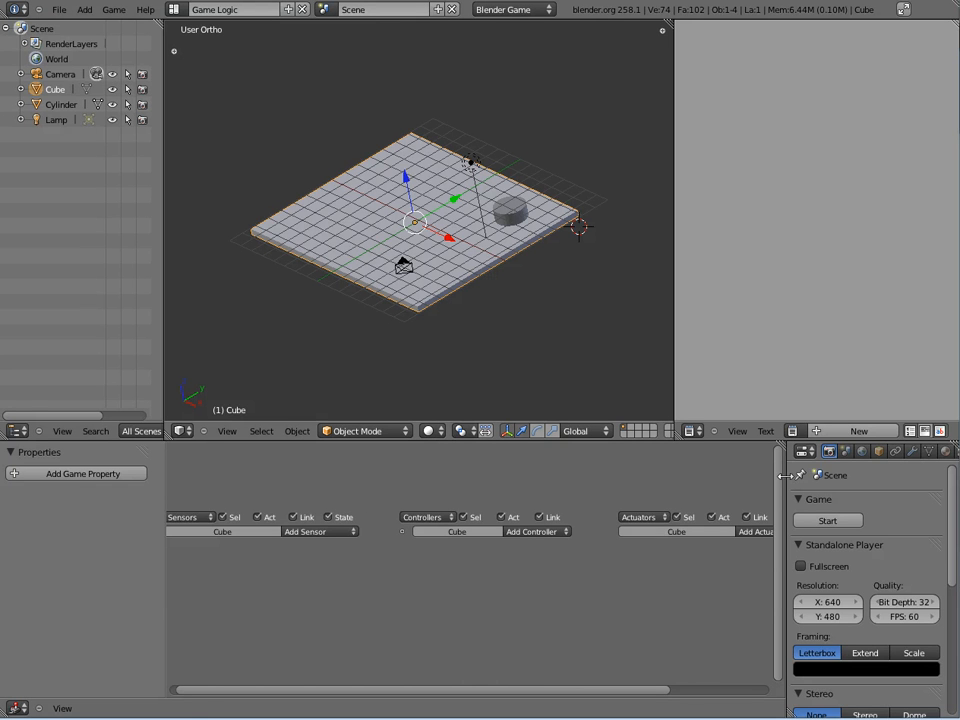
left_click_drag(786, 476, 612, 476)
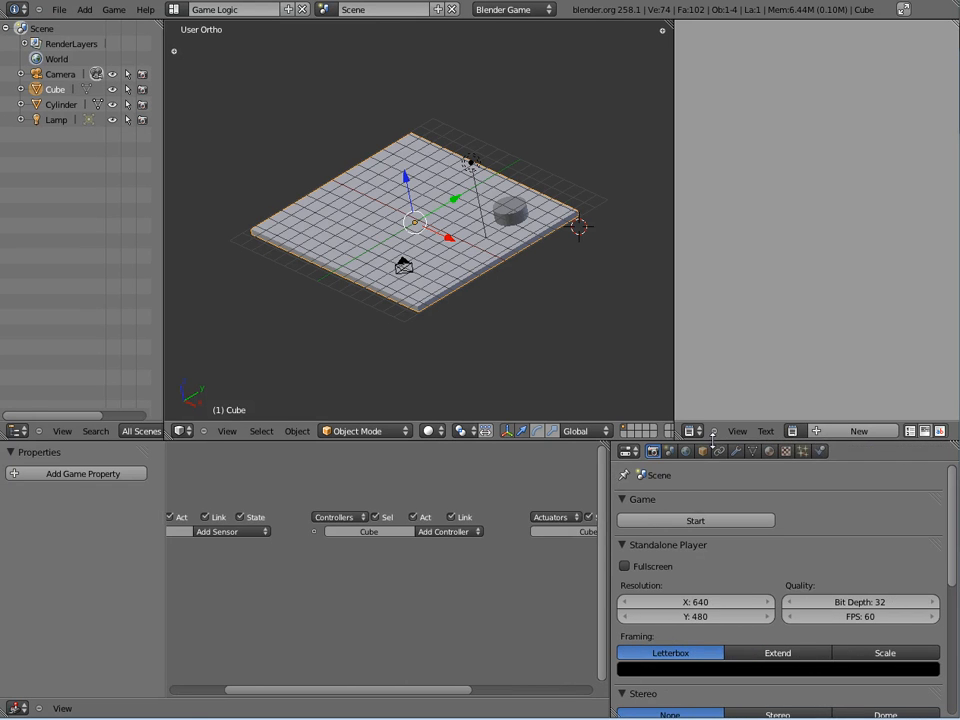
left_click_drag(713, 433, 700, 221)
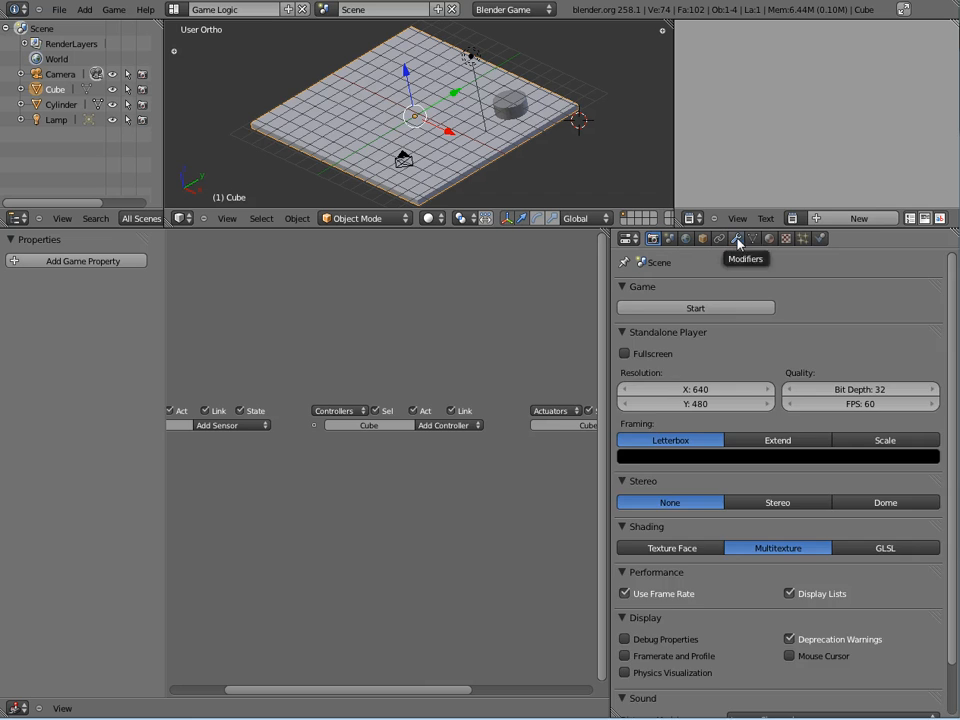
Add a Boolean modifier to the slab and set its operation to Difference
left_click(736, 239)
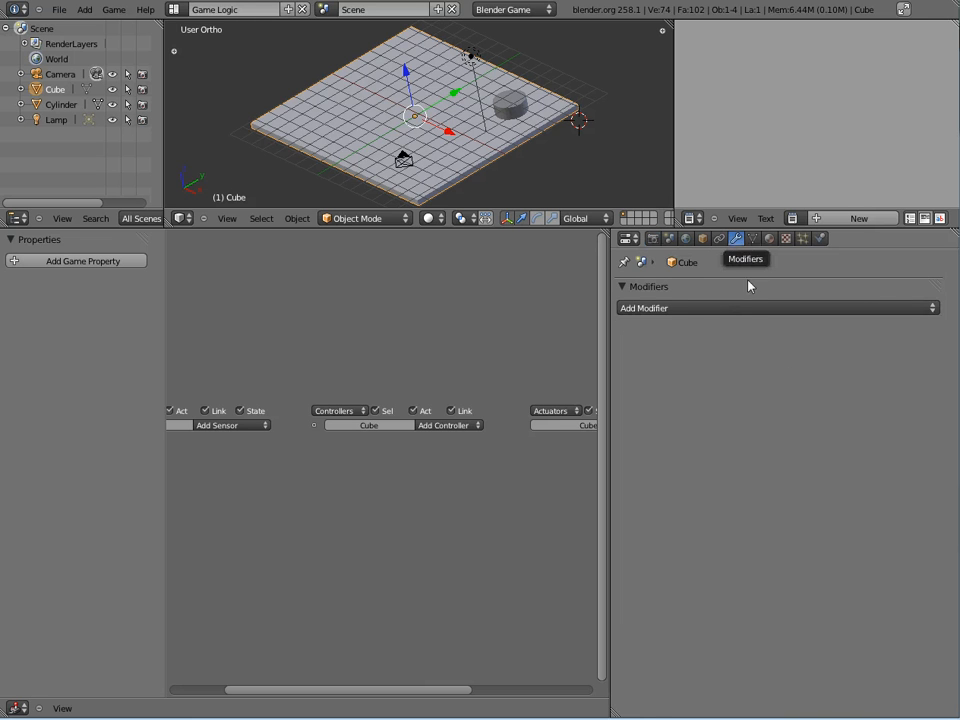
left_click(744, 310)
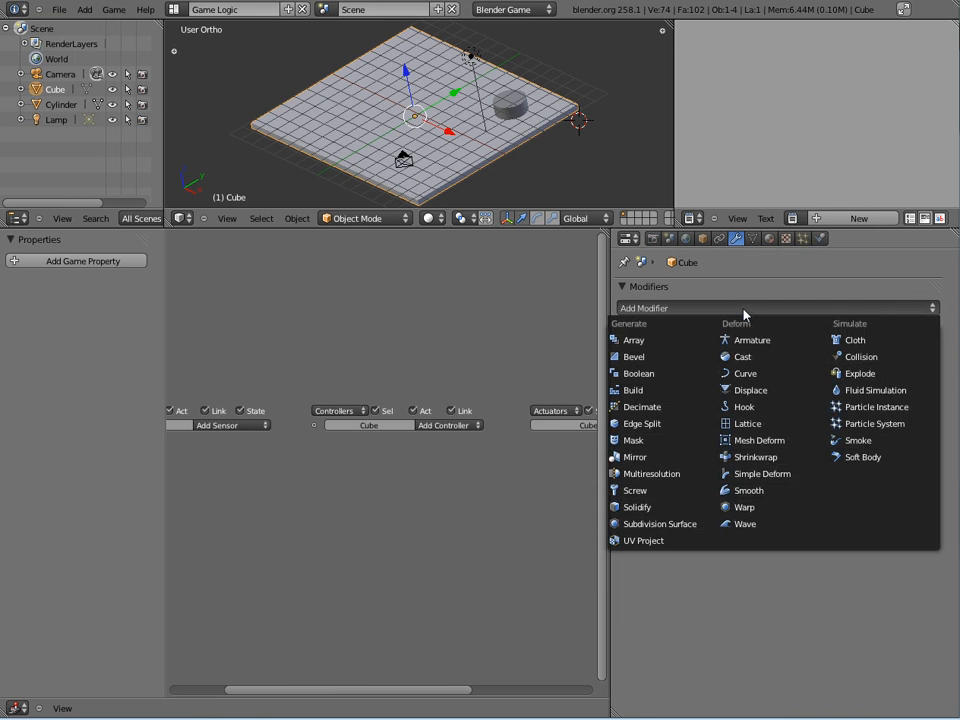
left_click(640, 374)
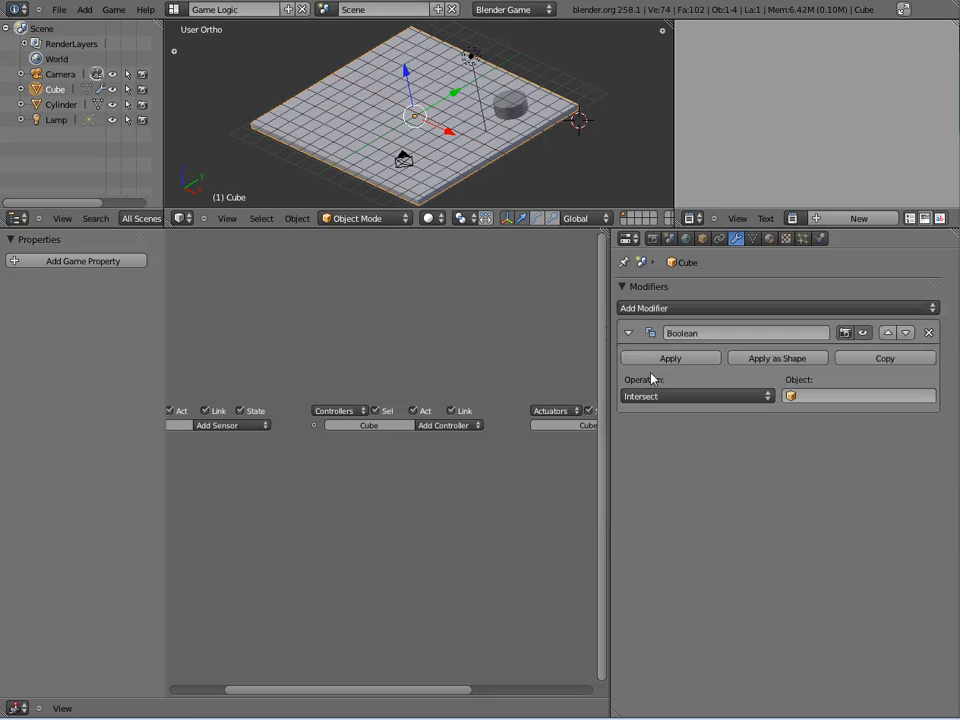
left_click(766, 397)
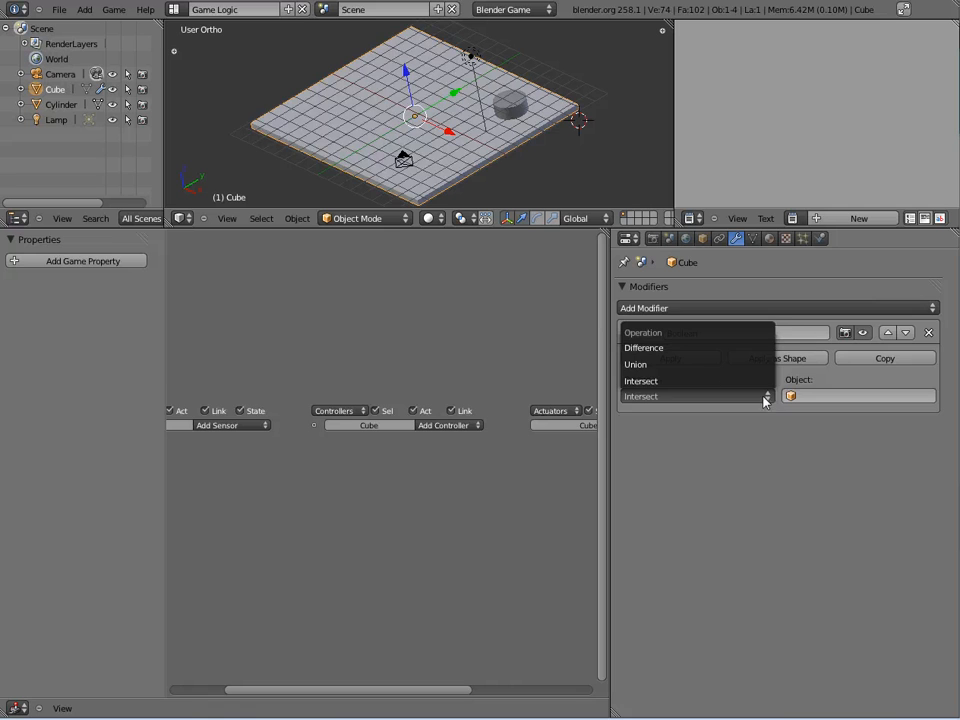
left_click(669, 349)
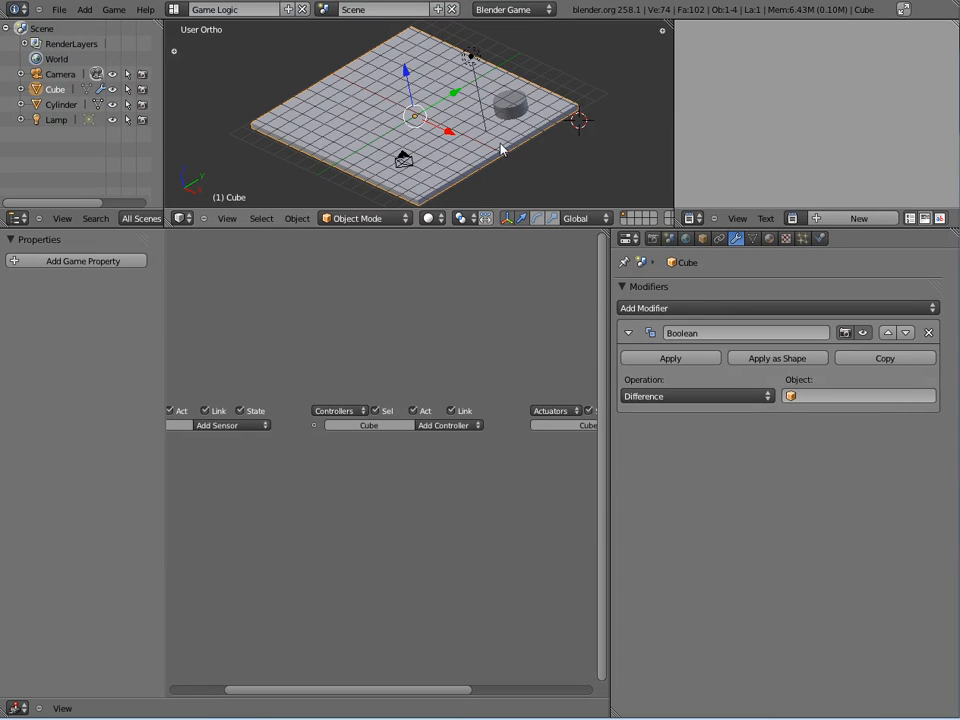
Set the Boolean modifier's object to Cylinder and apply the modifier to the slab
left_click(819, 398)
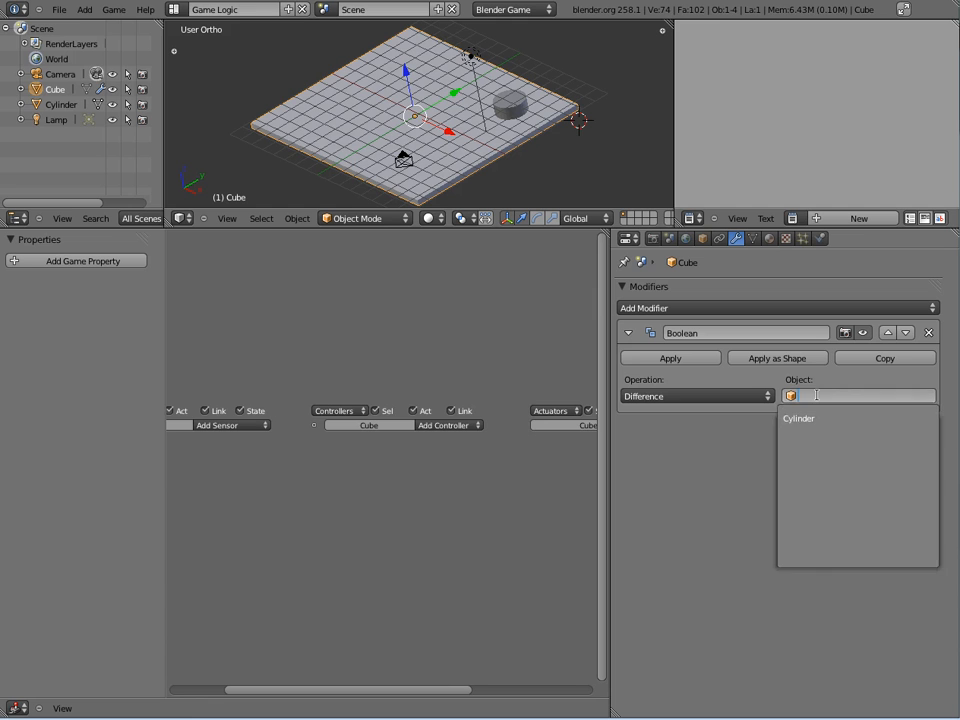
left_click(807, 419)
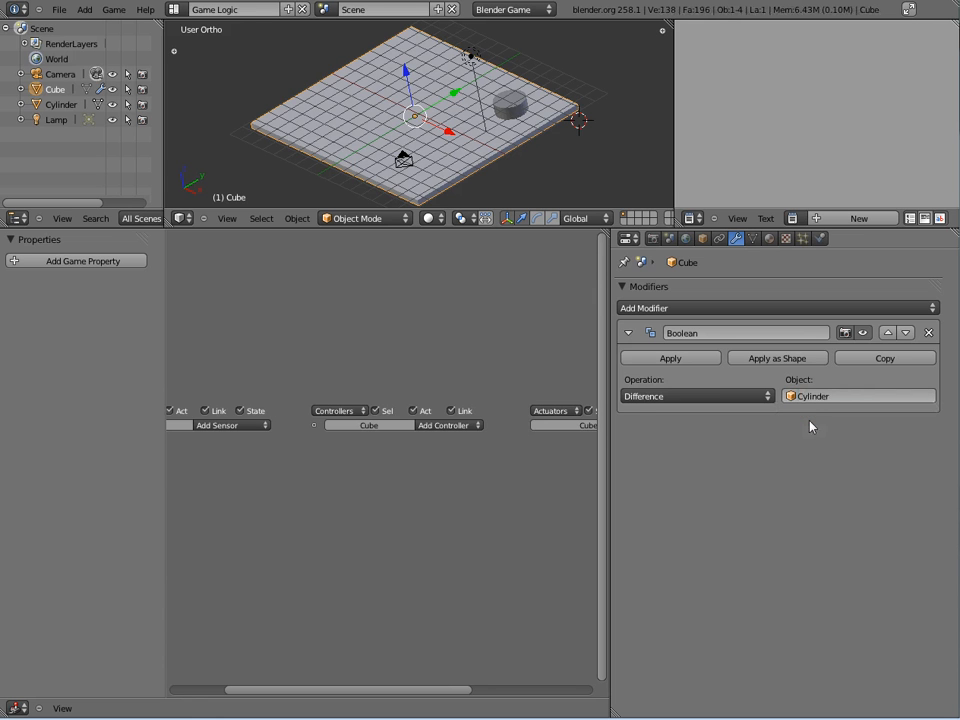
left_click(807, 397)
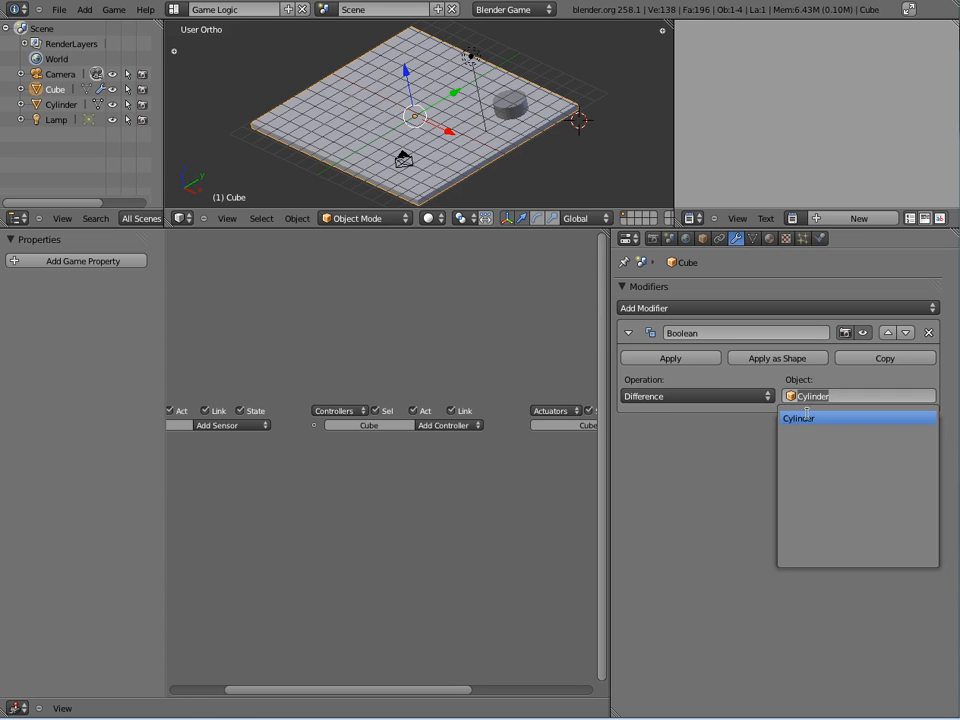
left_click(805, 419)
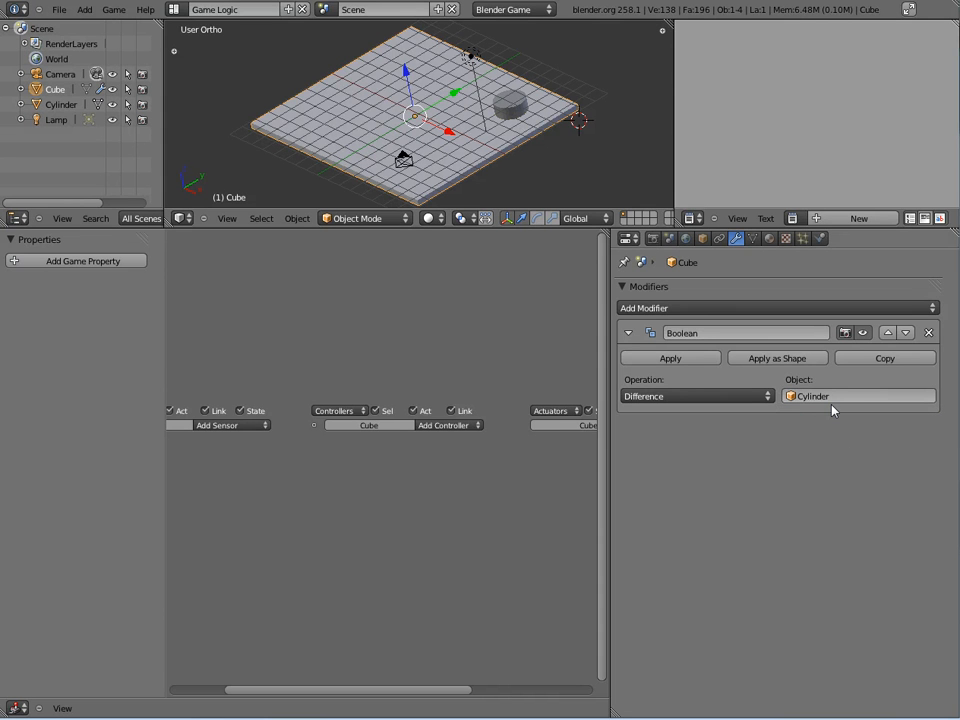
left_click(669, 359)
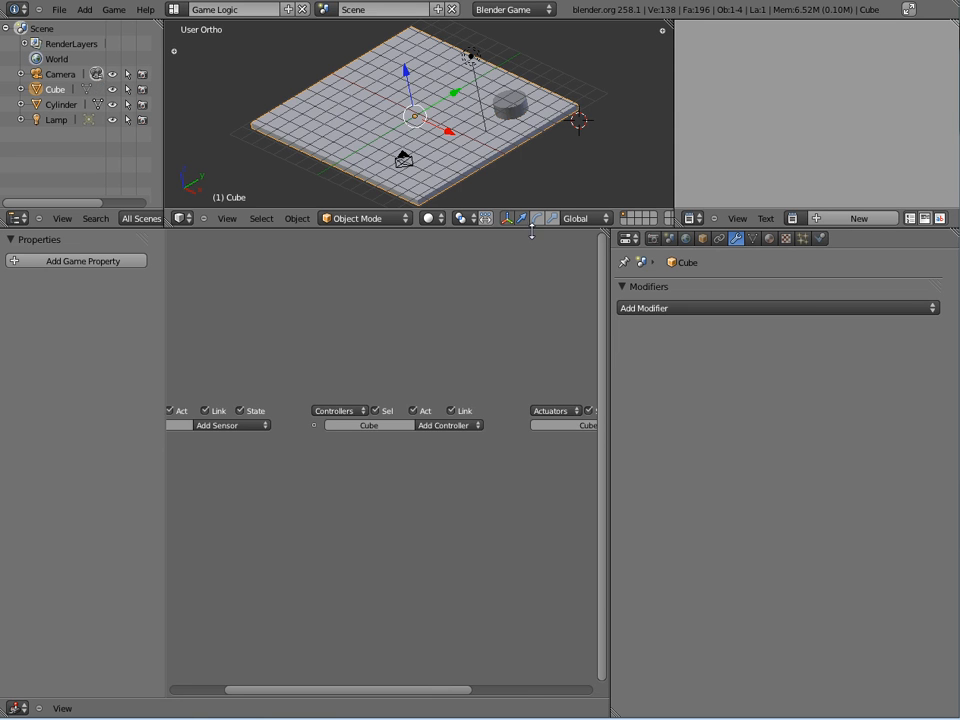
Enlarge the 3D viewport and move the cylinder along the Y axis clear of the slab
left_click_drag(529, 231, 516, 416)
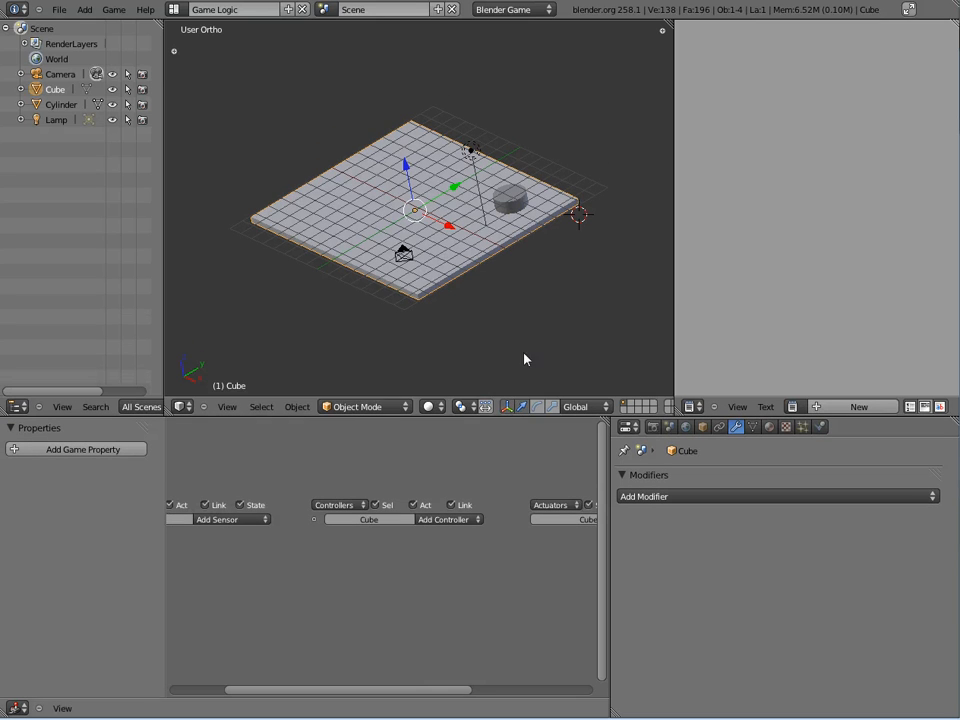
right_click(514, 202)
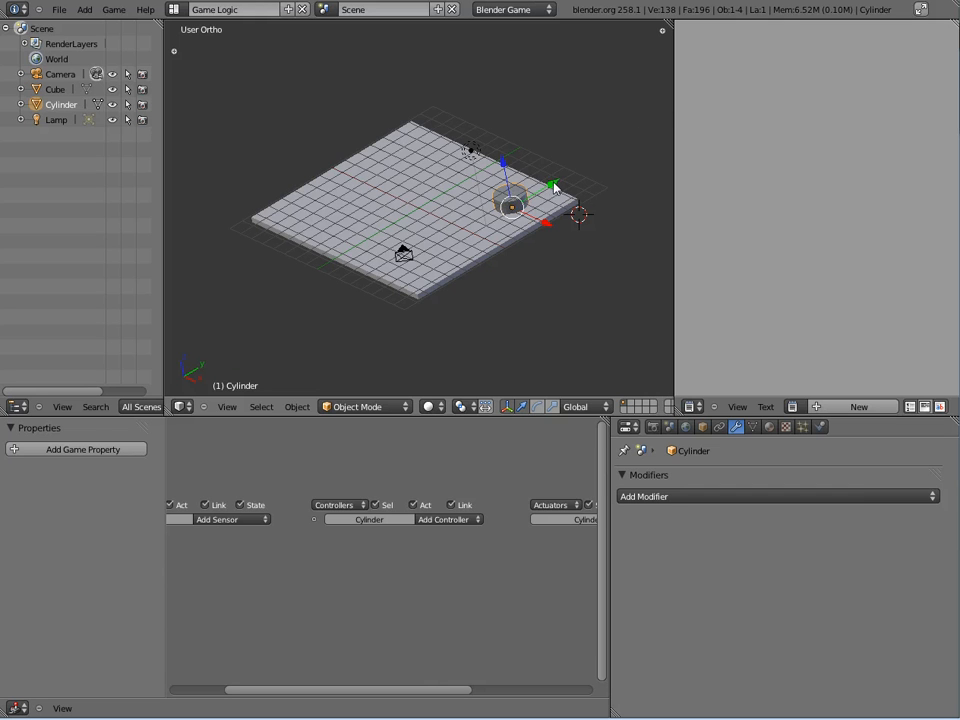
key("g")
key("y")
left_click(629, 142)
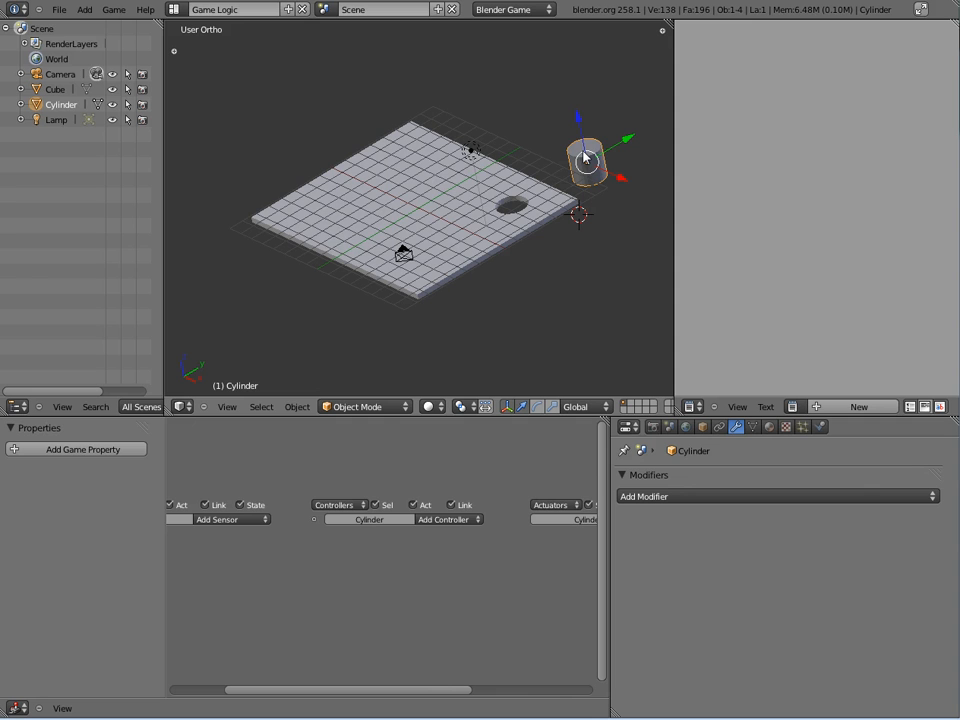
Delete the cylinder and show the slab with its hole through the camera
key("x")
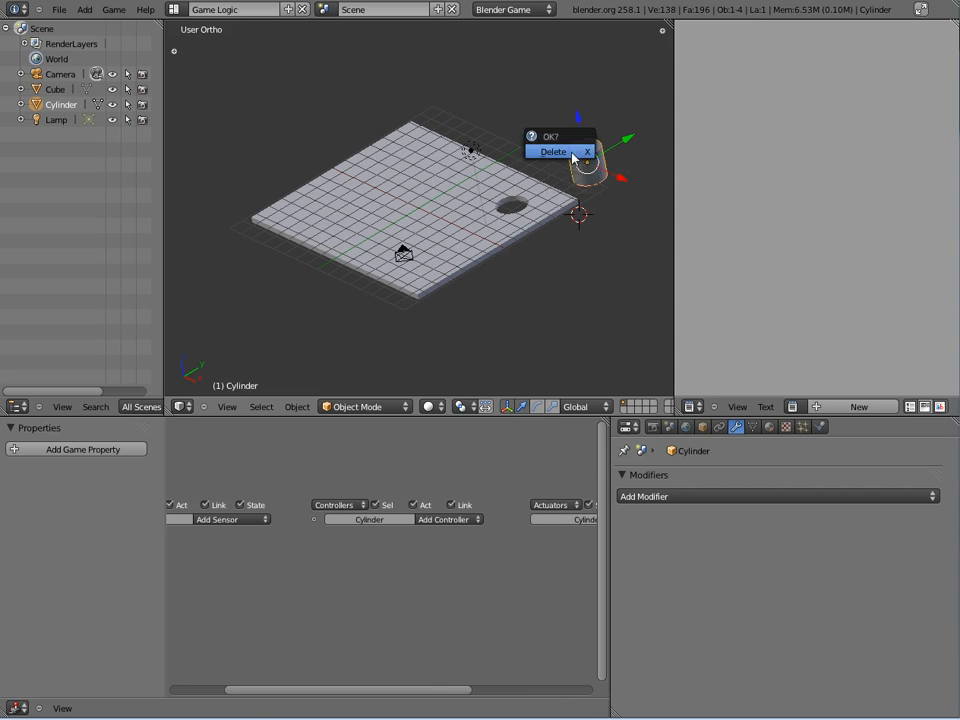
left_click(573, 157)
mouse_move(507, 286)
middle_mouse_down()
mouse_move(546, 311)
mouse_move(574, 272)
mouse_move(566, 289)
mouse_move(520, 303)
middle_mouse_up()
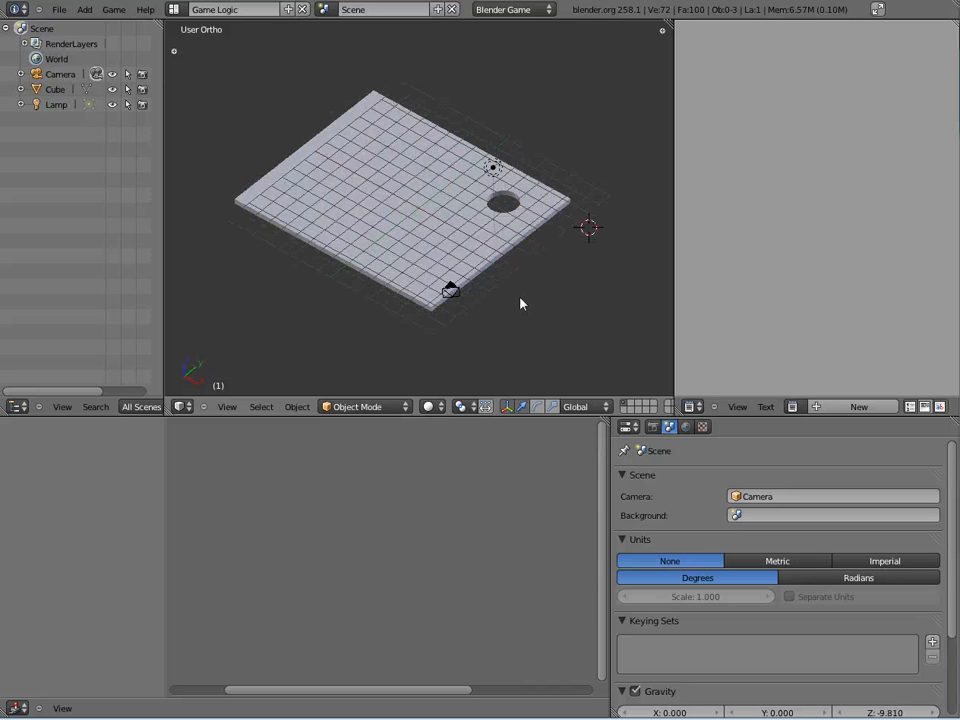
key("KP_0")
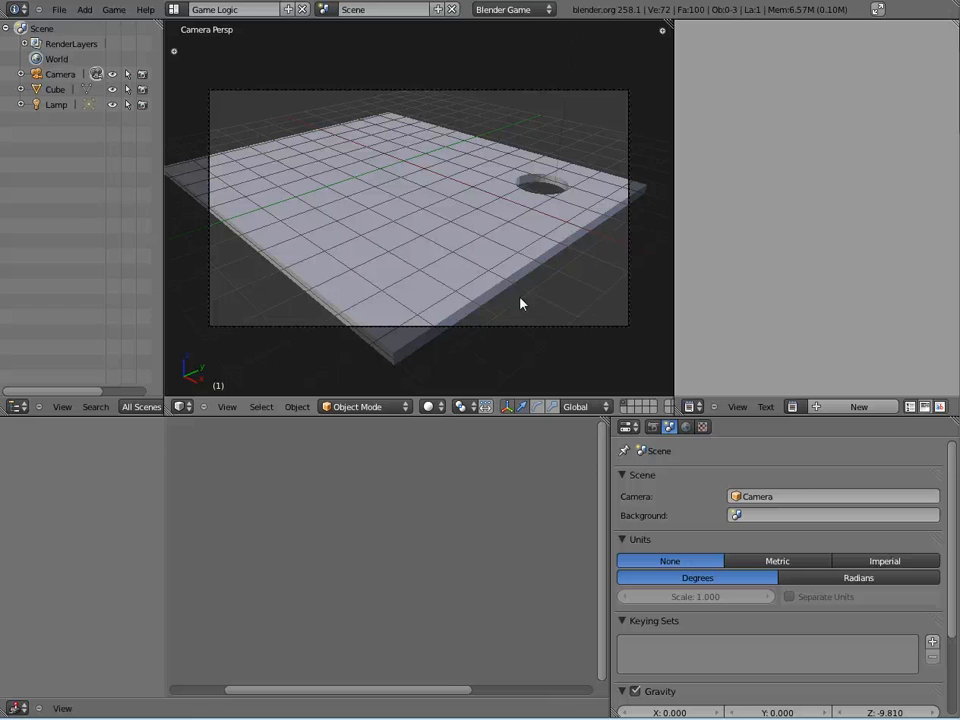